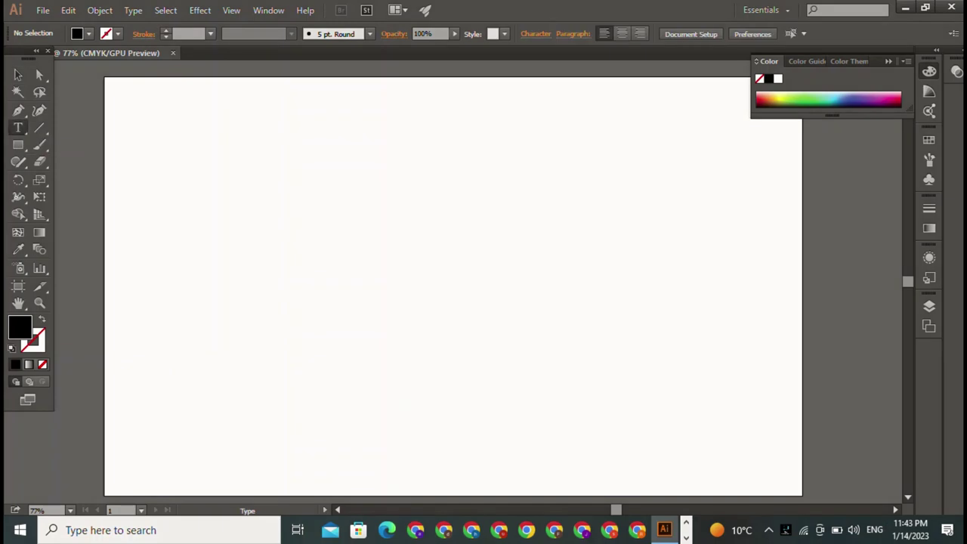
Place a Home Christmas Regular text insertion point in the upper left of the blank artboard.
left_click(287, 171)
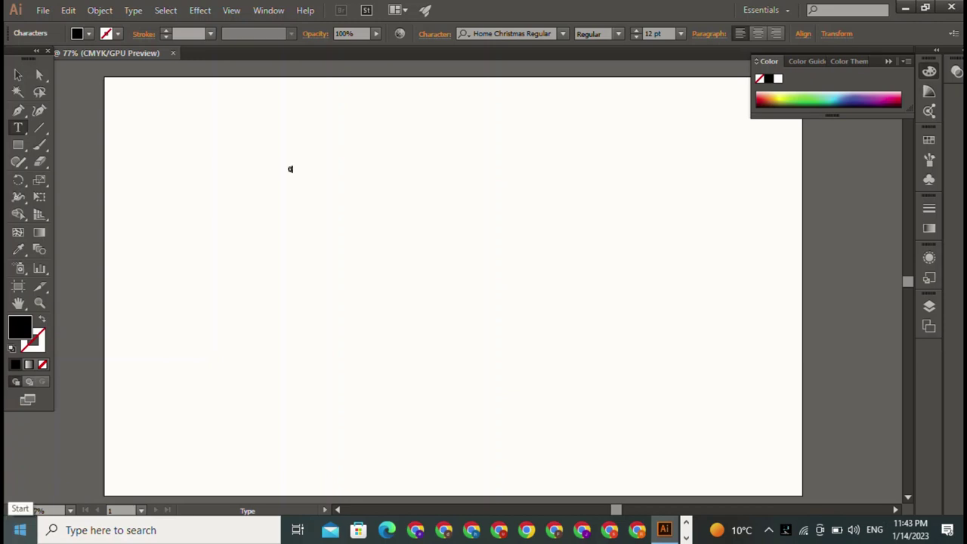
Type the heading QALB-E-ALHAN, correcting the mistyped letter.
left_click(290, 170)
type("e")
type("l")
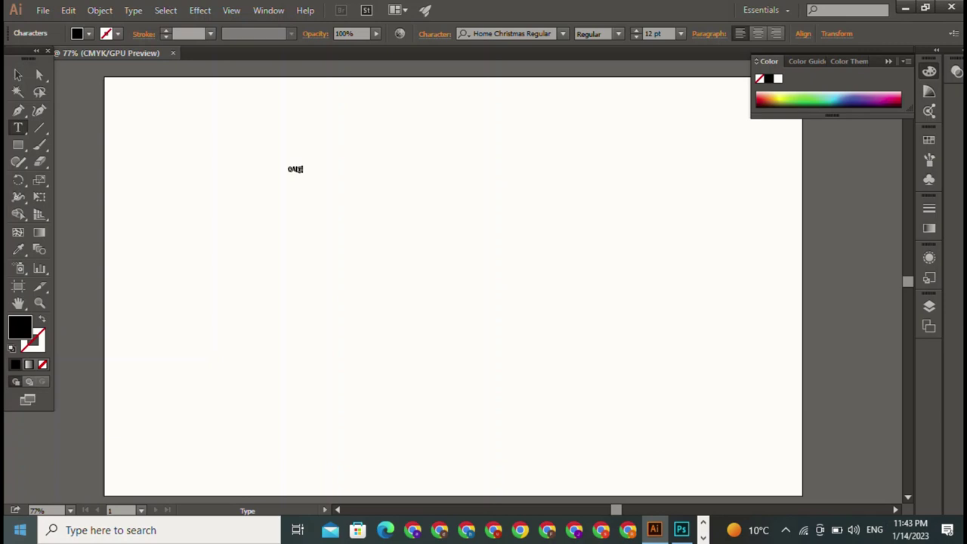
type("l")
type("el")
key("BackSpace")
type("E")
type("M")
type("L")
type("HAN")
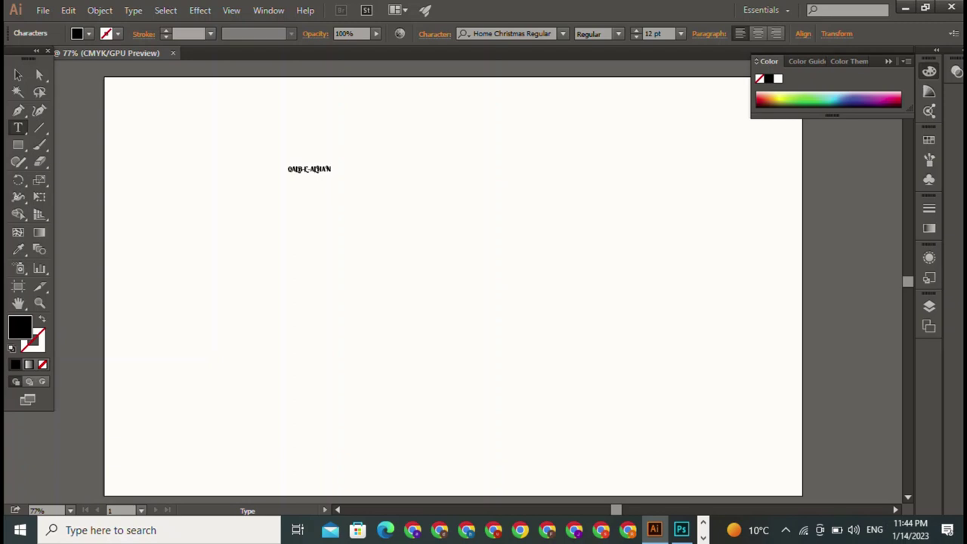
Scale the heading up to about 100 pt and move it toward the artboard centre.
left_click(18, 74)
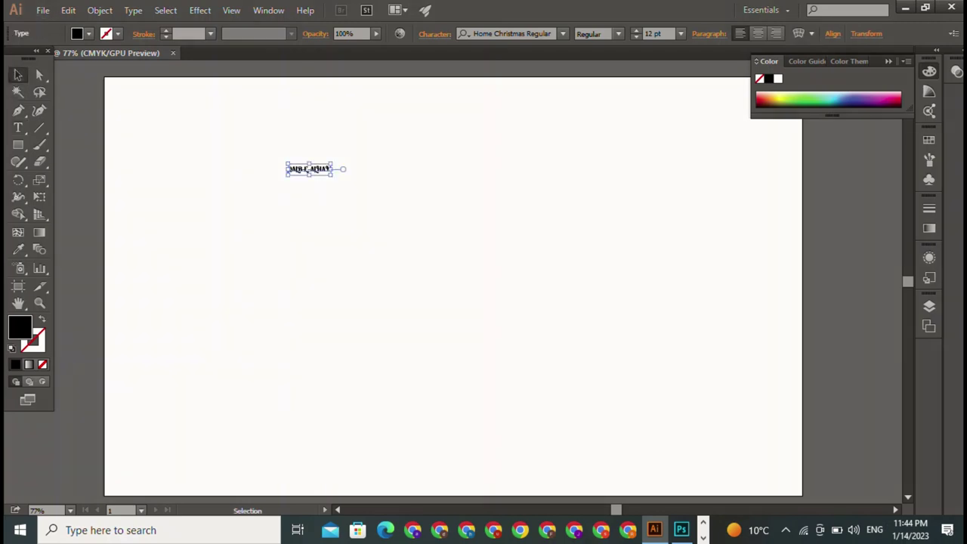
mouse_move(331, 174)
left_mouse_down()
mouse_move(620, 249)
mouse_move(648, 241)
left_mouse_up()
left_click_drag(468, 211, 430, 303)
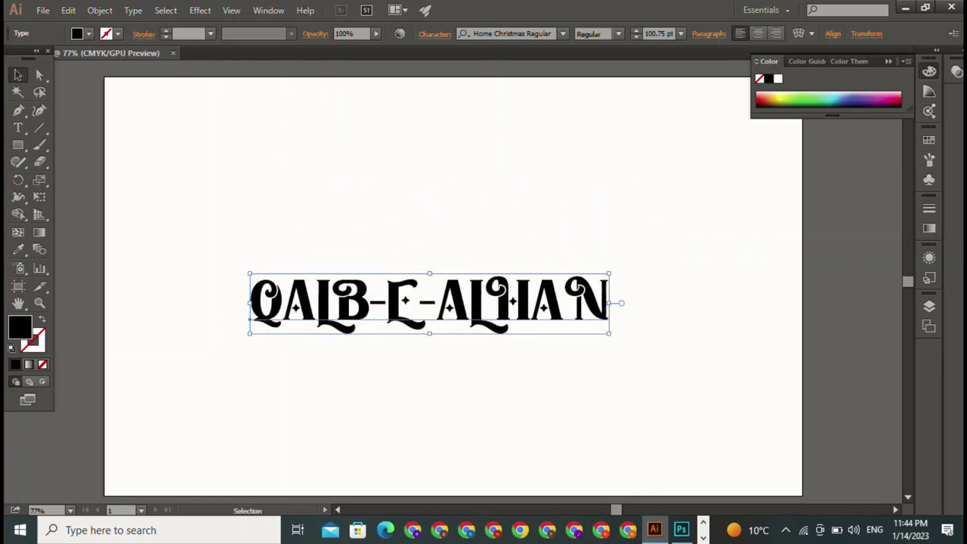
left_click(423, 378)
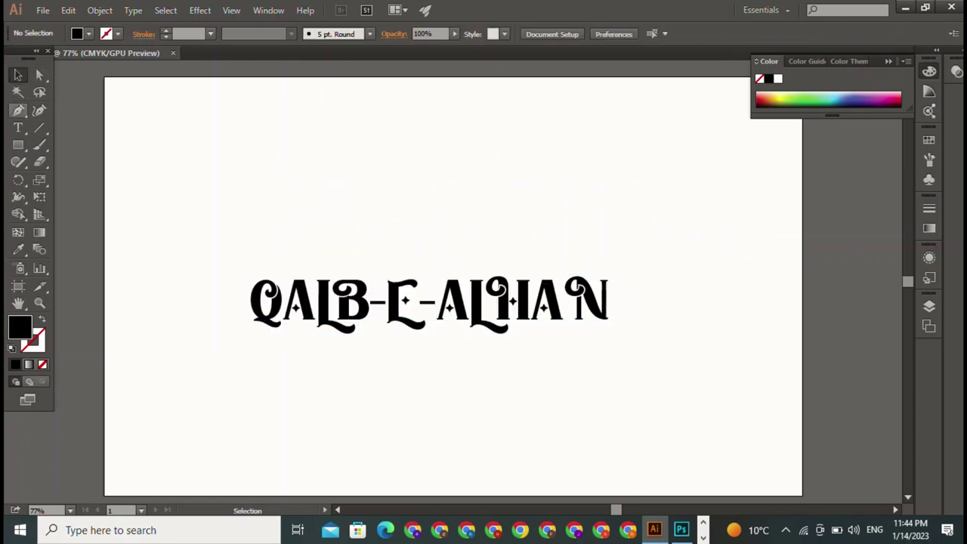
Draw a straight horizontal line above the heading spanning its full width.
left_click(18, 111)
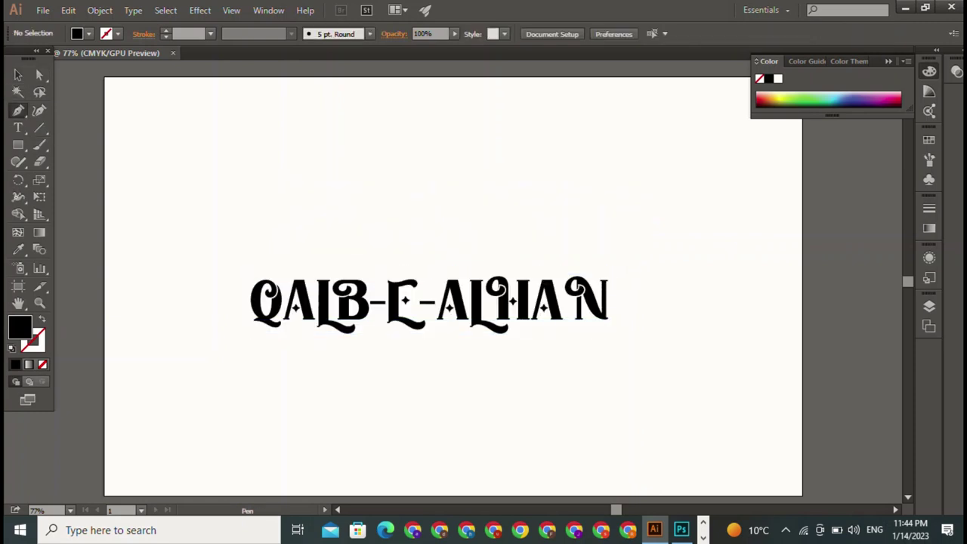
left_click(259, 266)
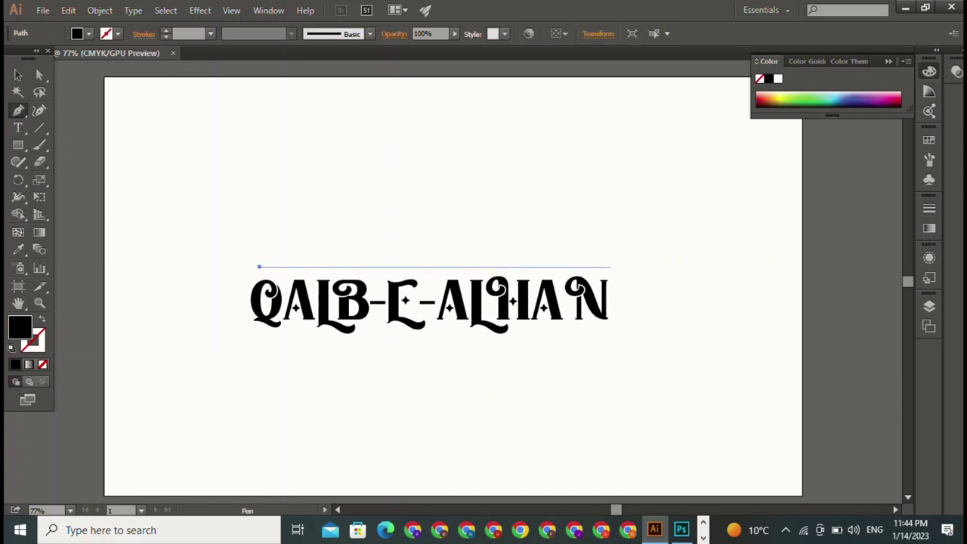
left_click(589, 267)
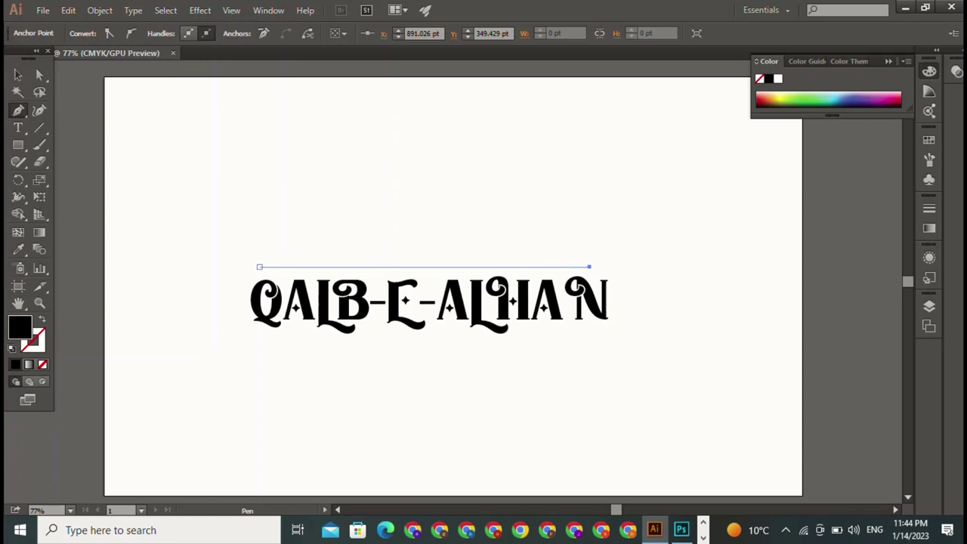
key("v")
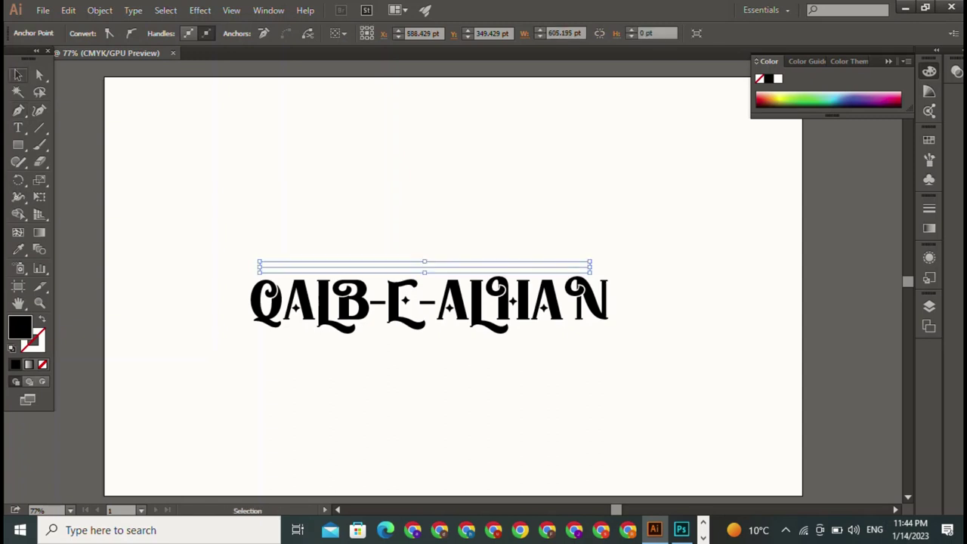
key("ctrl+shift+a")
left_click(424, 267)
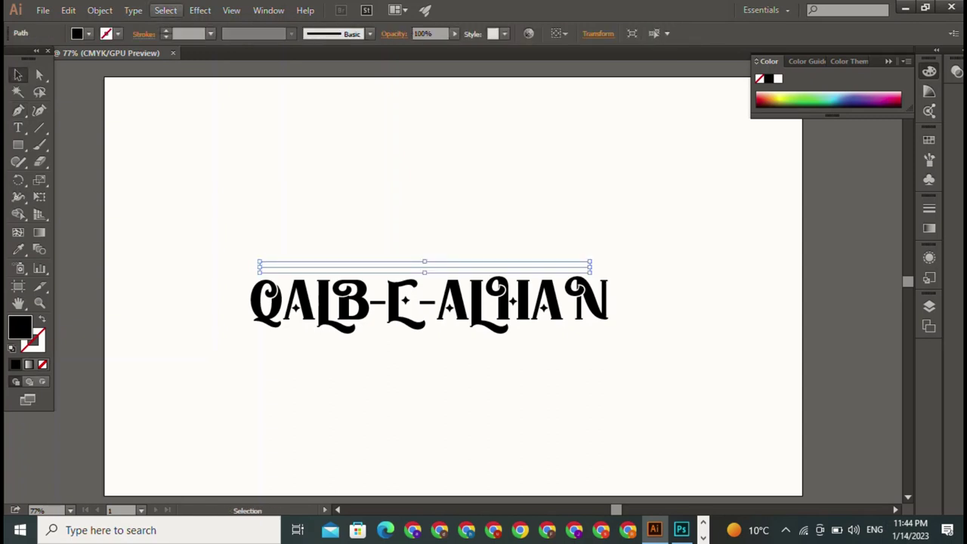
Give the line a black 3 pt stroke with the tapered Width Profile 1.
left_click(165, 31)
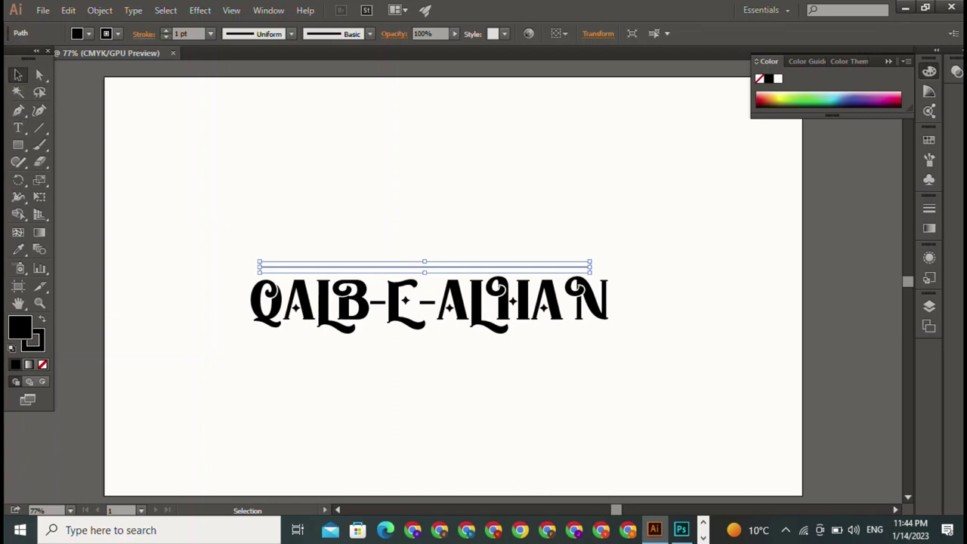
left_click(165, 31)
left_click(164, 30)
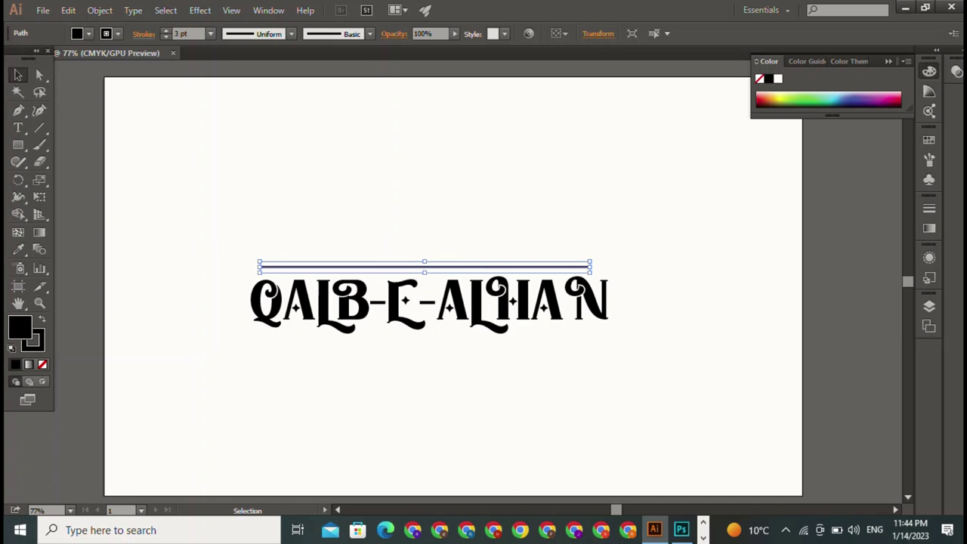
left_click(291, 33)
left_click(249, 77)
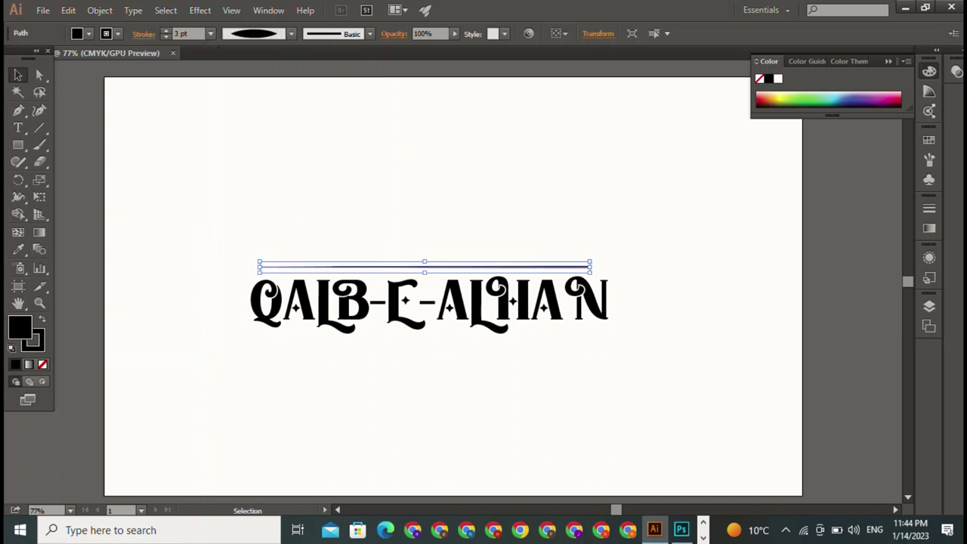
key("ctrl+shift+a")
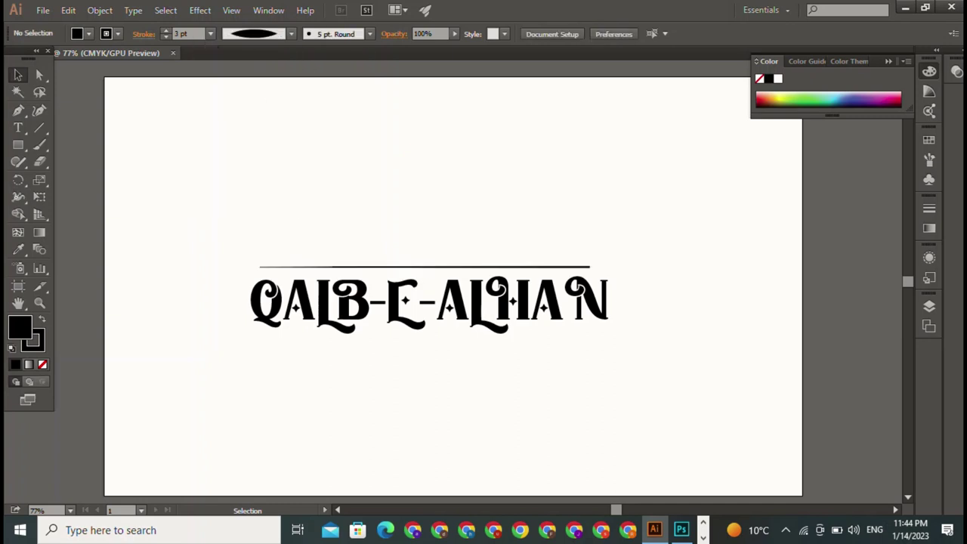
key("ctrl+z")
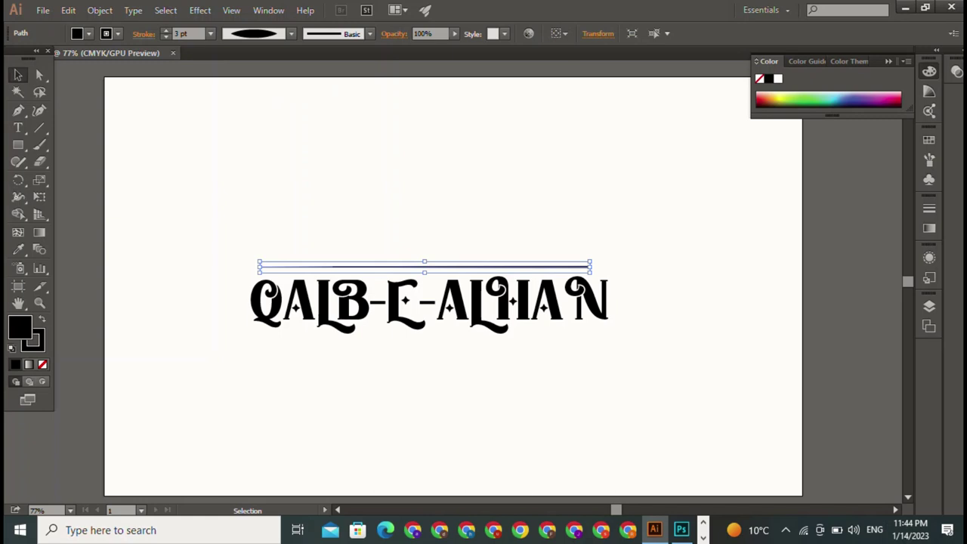
Copy the top line below the heading and reflect the copy.
left_click_drag(423, 268, 423, 343)
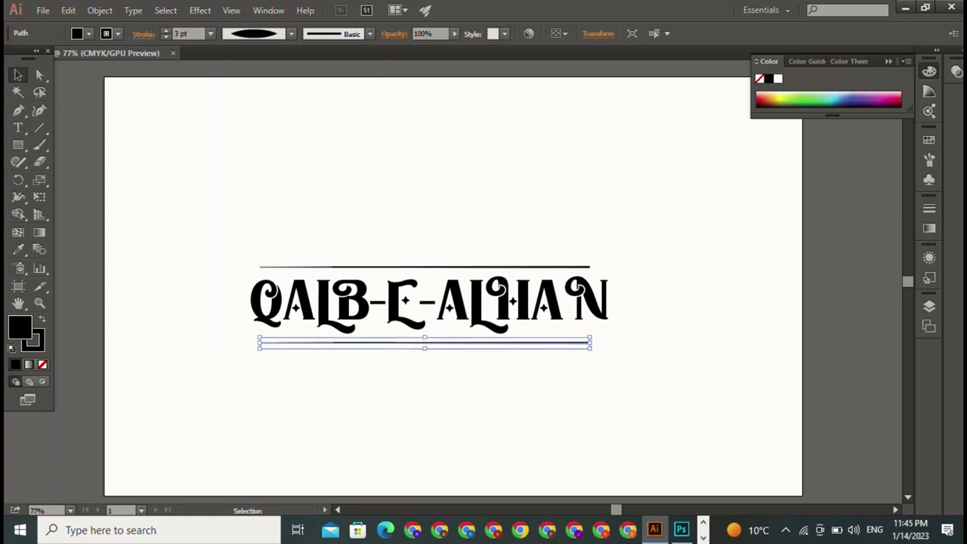
right_click(562, 344)
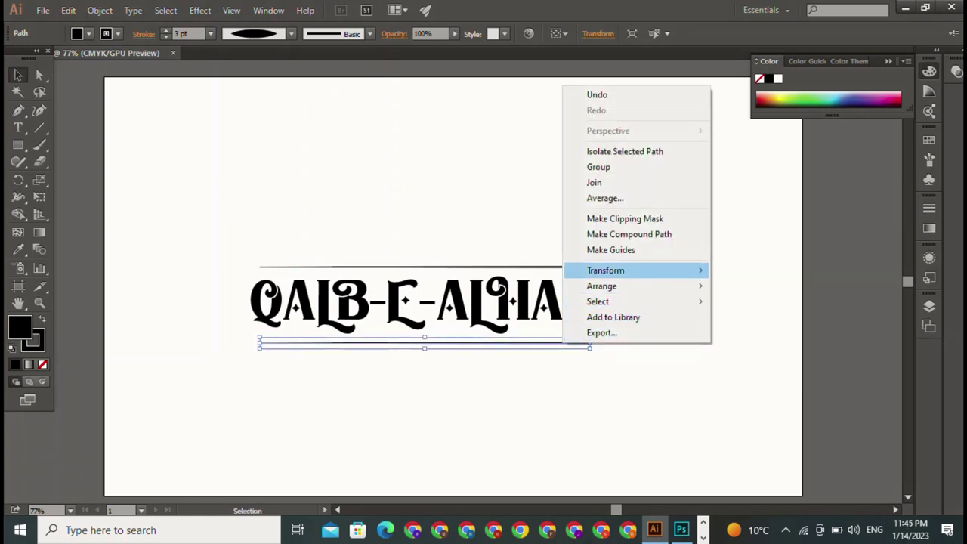
left_click(747, 322)
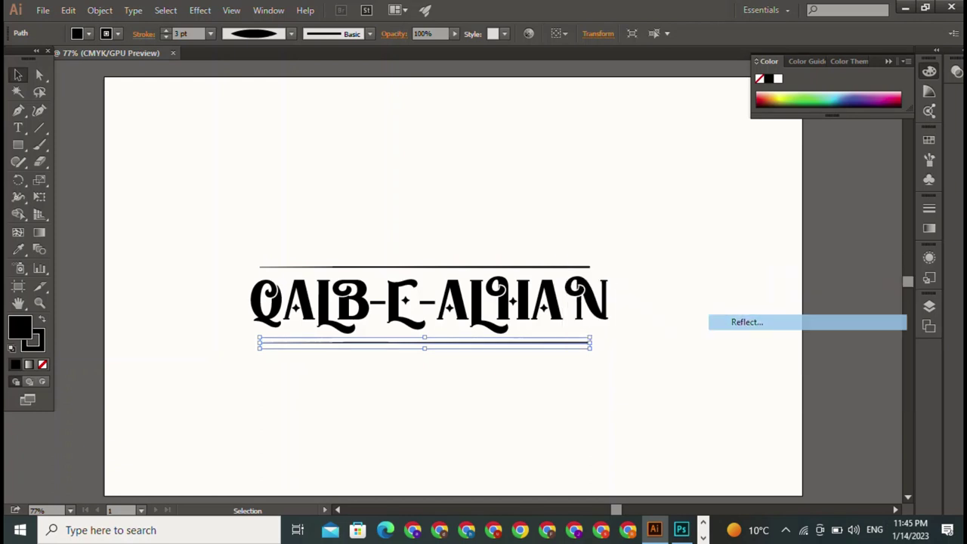
left_click(758, 420)
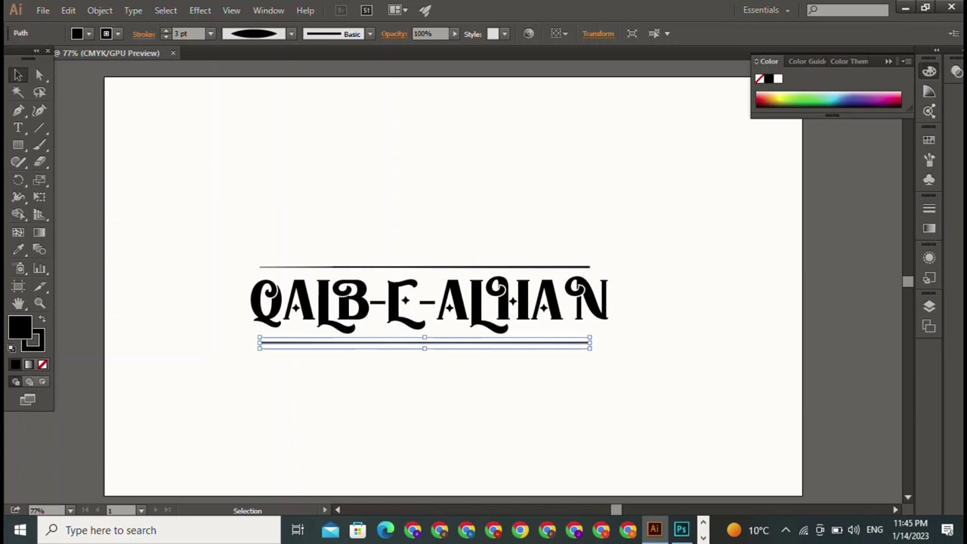
key("ctrl+shift+a")
left_click(491, 343)
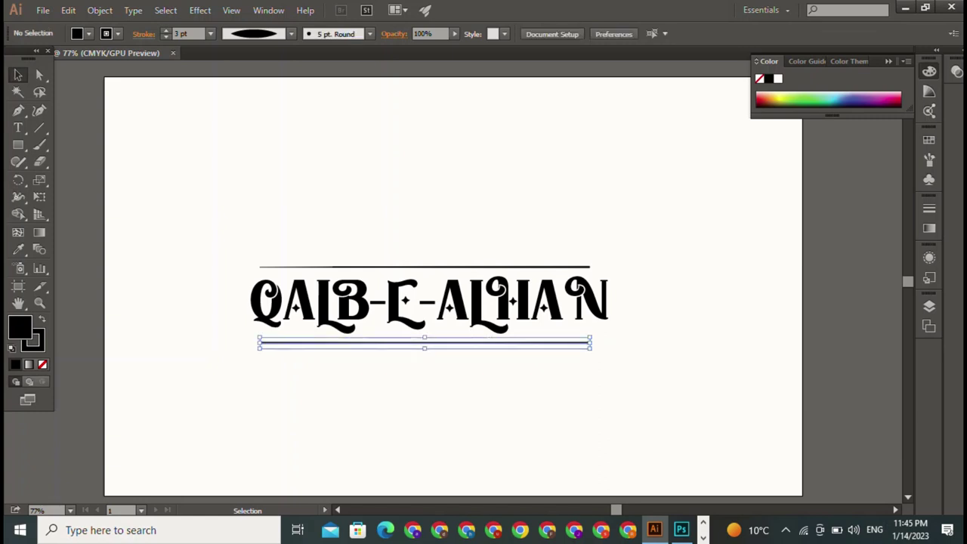
Replace the lower rule with a fresh copy aligned under the text to match the top rule.
key("ctrl+shift+a")
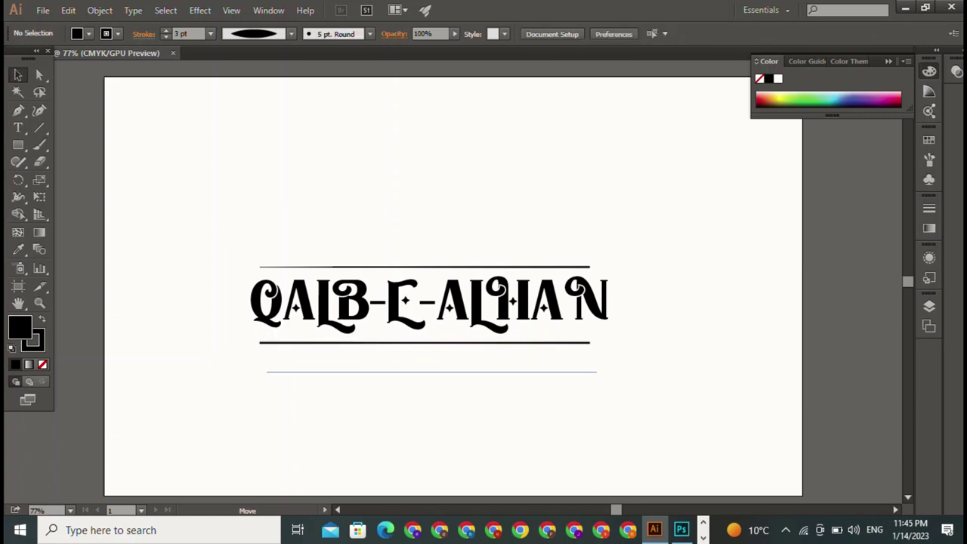
left_click_drag(427, 343, 433, 384, "alt")
key("ctrl+shift+a")
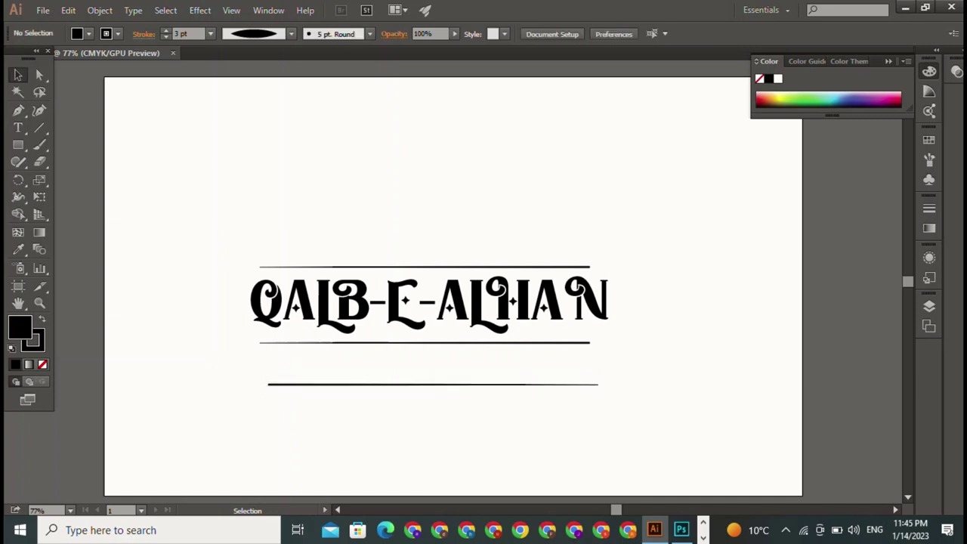
left_click(423, 343)
key("Delete")
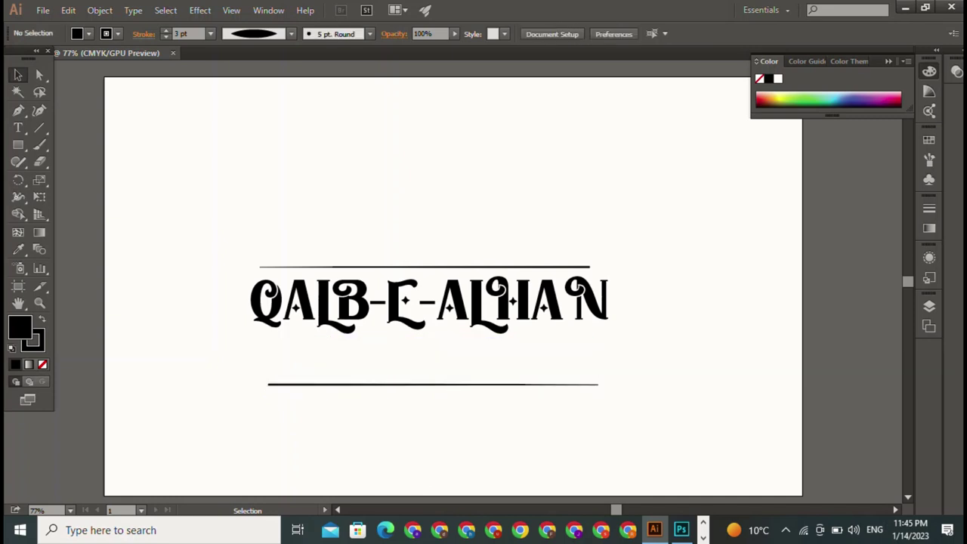
left_click_drag(433, 383, 438, 347)
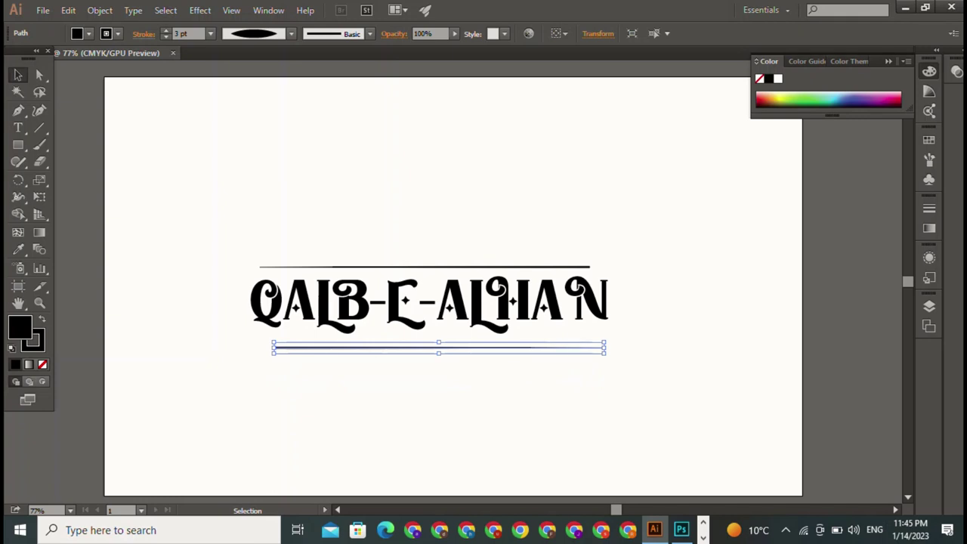
key("ctrl+shift+a")
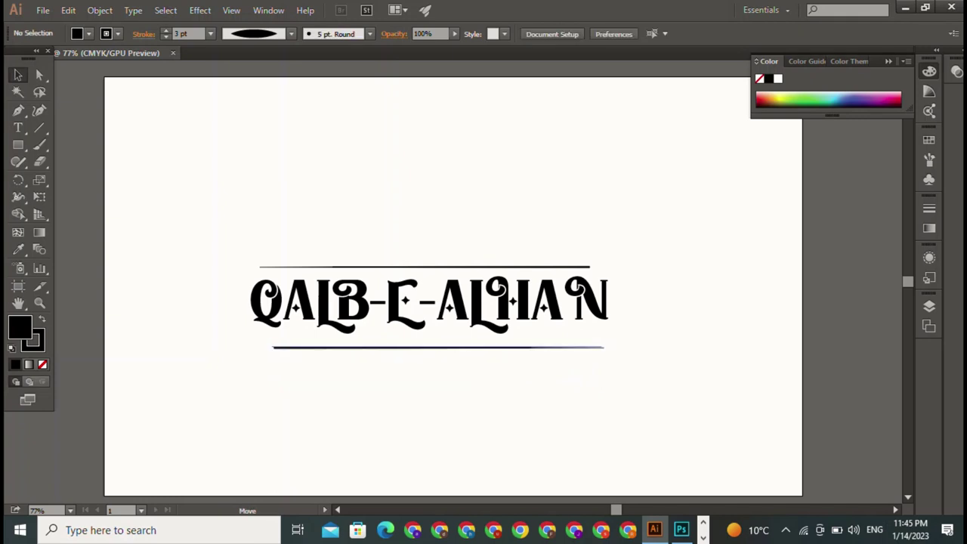
left_click_drag(438, 348, 426, 348)
key("ctrl+shift+a")
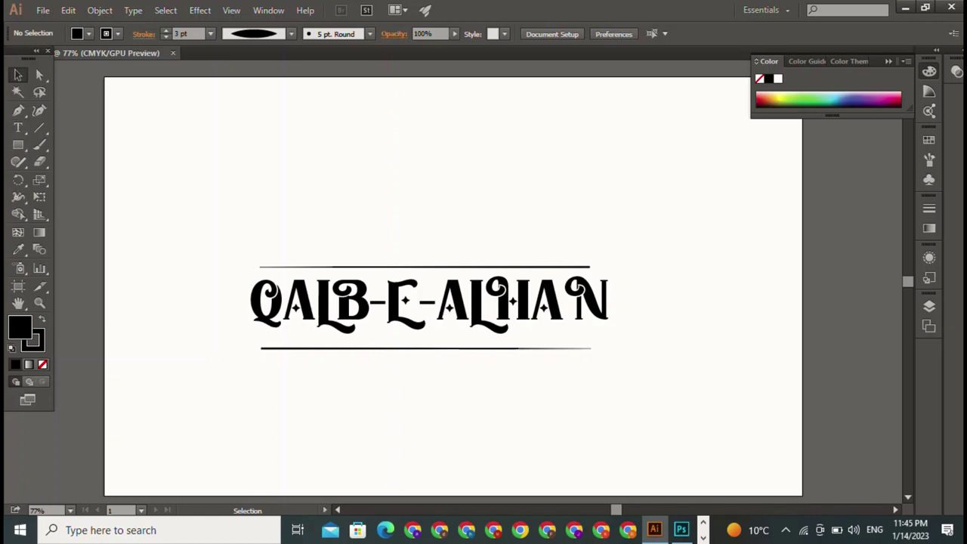
Draw a thin tall rectangle near the top left of the page.
left_click(18, 144)
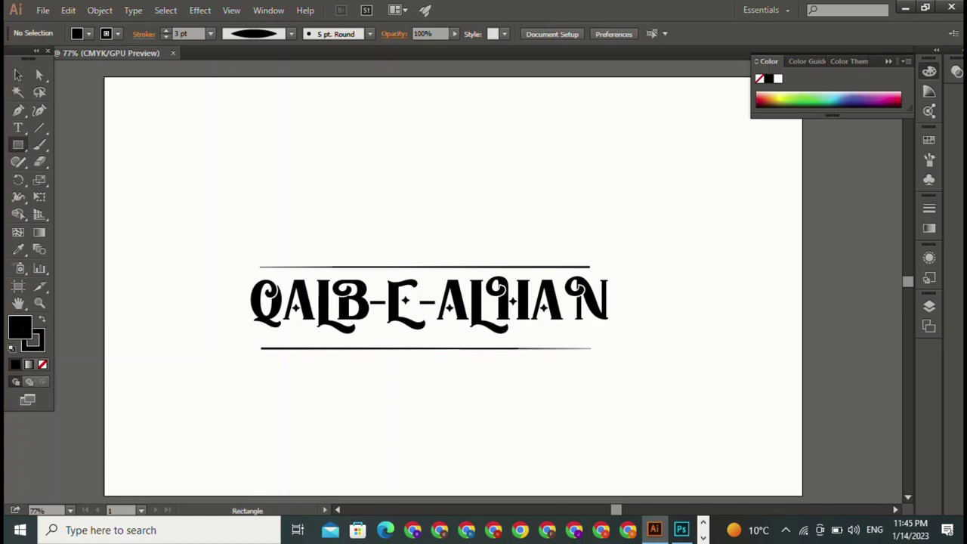
left_click_drag(124, 97, 124, 165)
key("v")
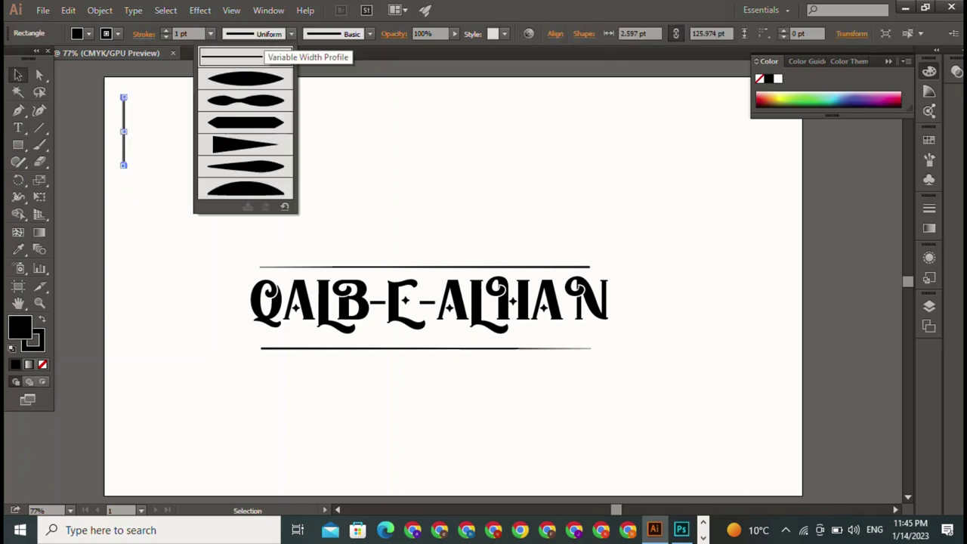
left_click(255, 80)
key("ctrl+shift+a")
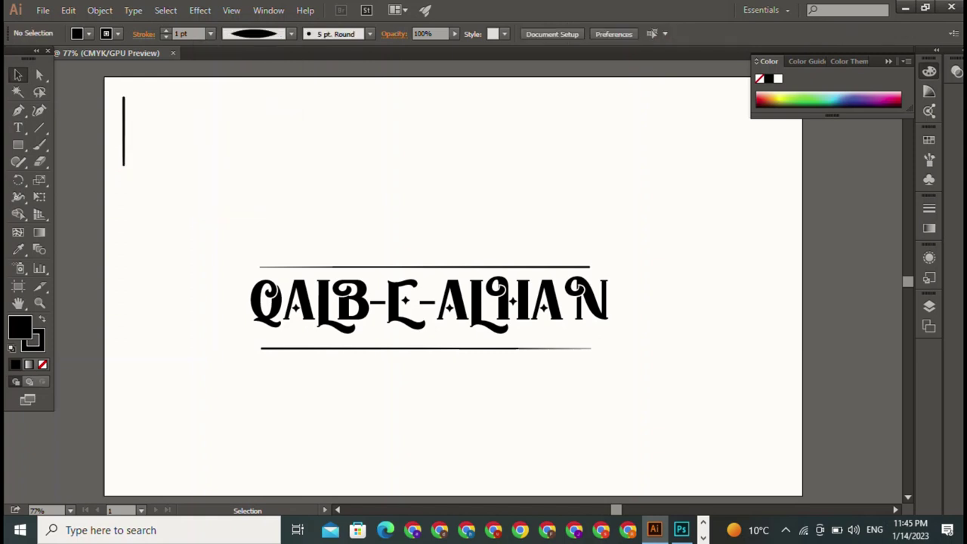
Set the thin rectangle's fill to None.
left_click(89, 34)
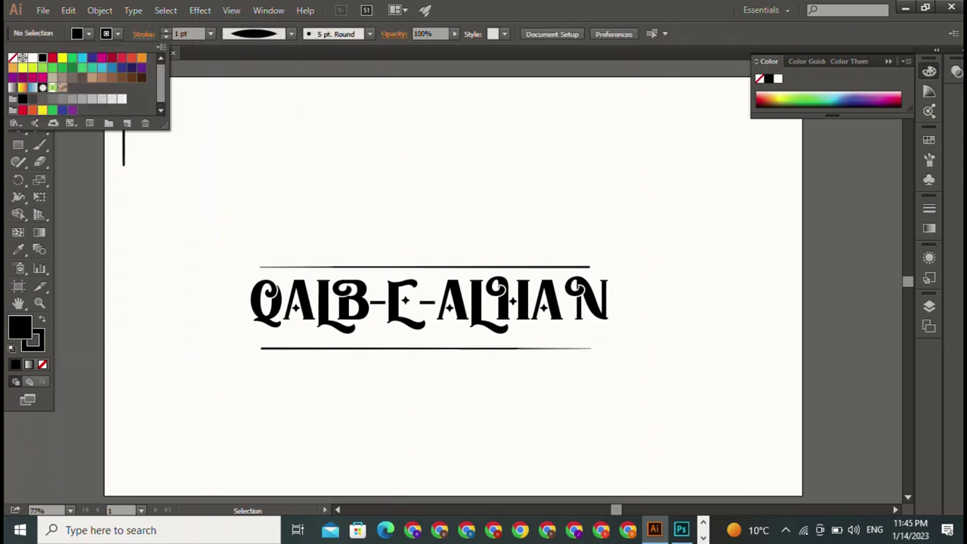
left_click(13, 59)
key("Escape")
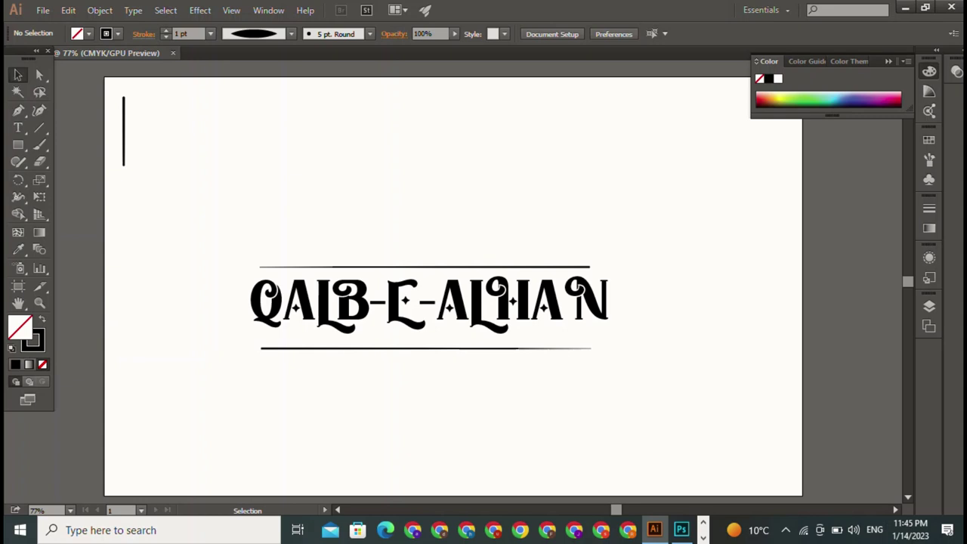
left_click(123, 136)
left_click(89, 34)
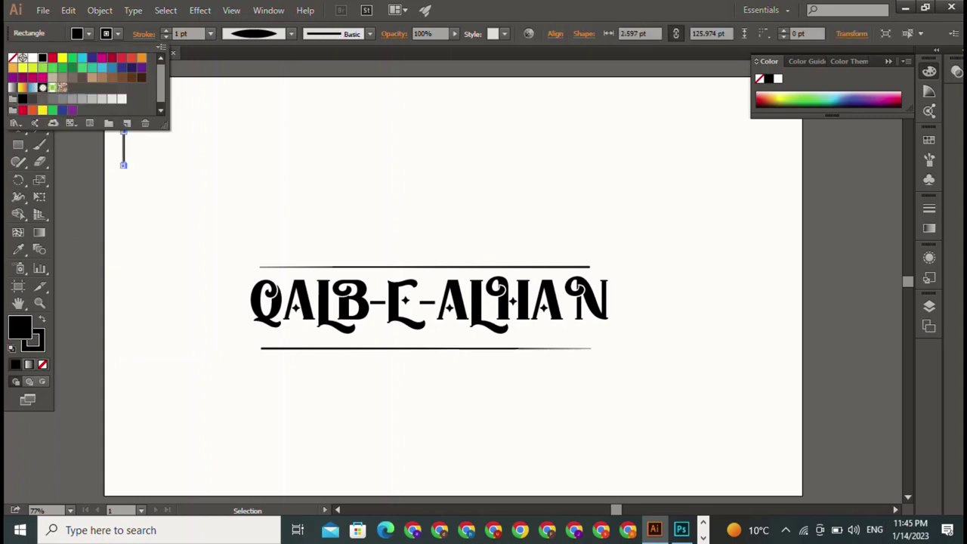
left_click(13, 58)
key("Escape")
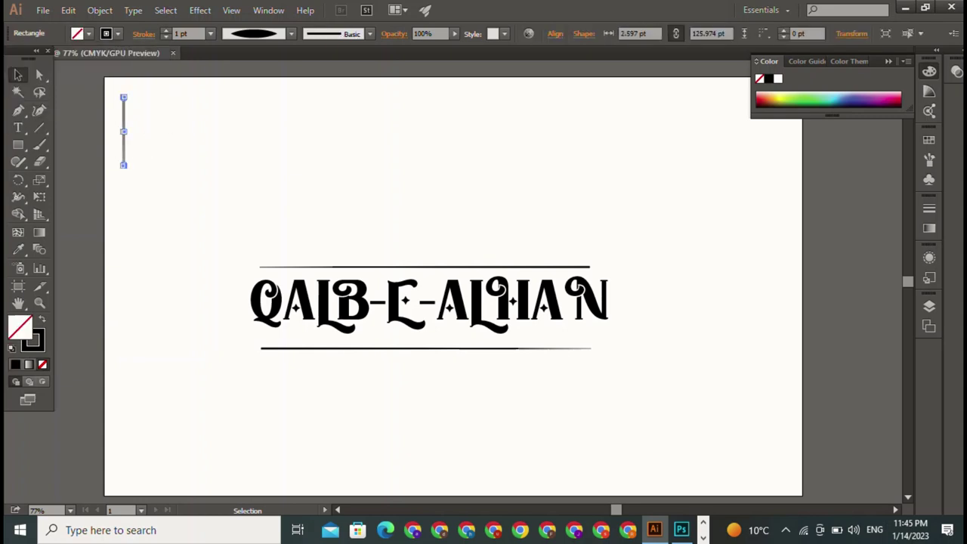
Give the bar a 3 pt stroke with the pinched Width Profile 2.
left_click(291, 33)
left_click(246, 99)
left_click(166, 31)
left_click(166, 30)
Move the bar down to stand just left of QALB-E-ALHAN.
mouse_move(124, 132)
left_mouse_down()
mouse_move(161, 147)
mouse_move(245, 311)
left_mouse_up()
left_click(302, 197)
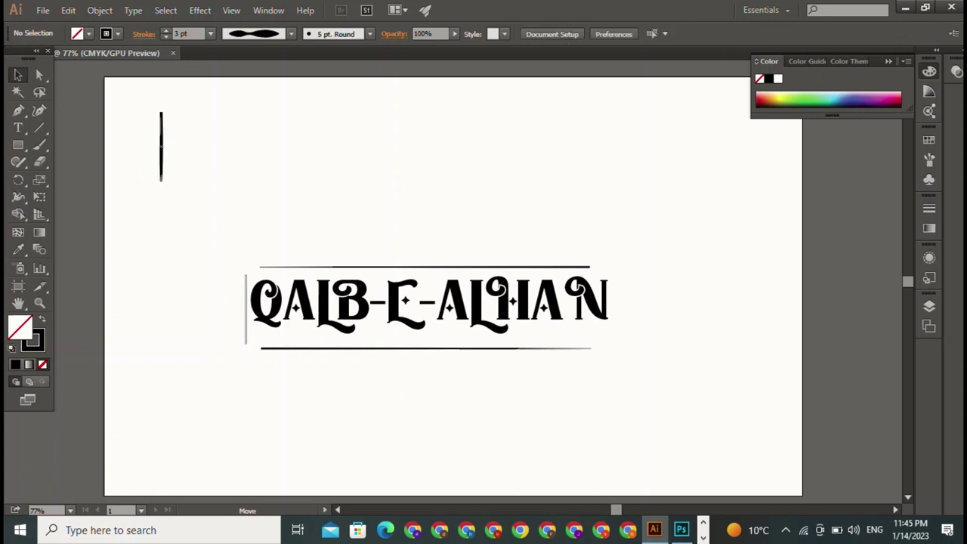
left_click_drag(245, 311, 243, 315)
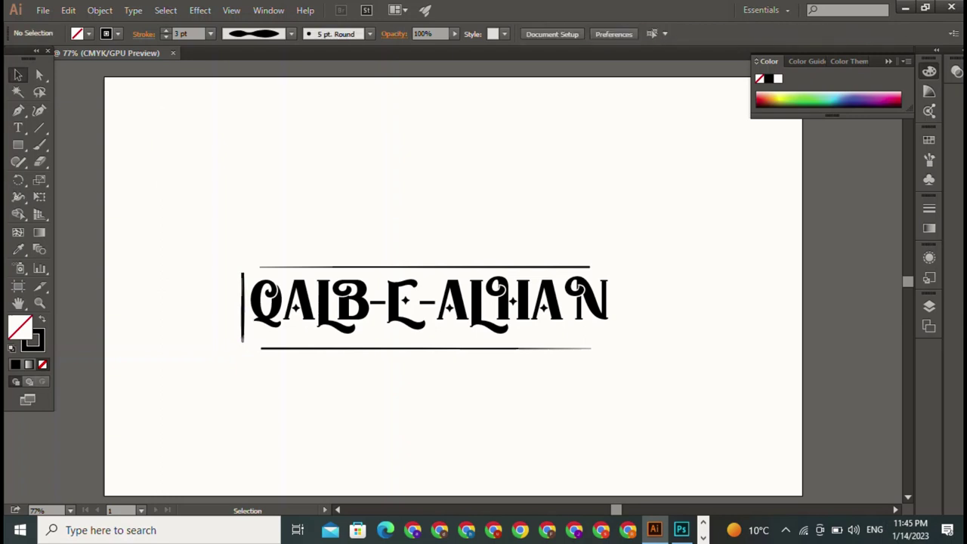
Copy the left bar to the right end, tighten the text's tracking, and snug the bar against it.
left_click(242, 315)
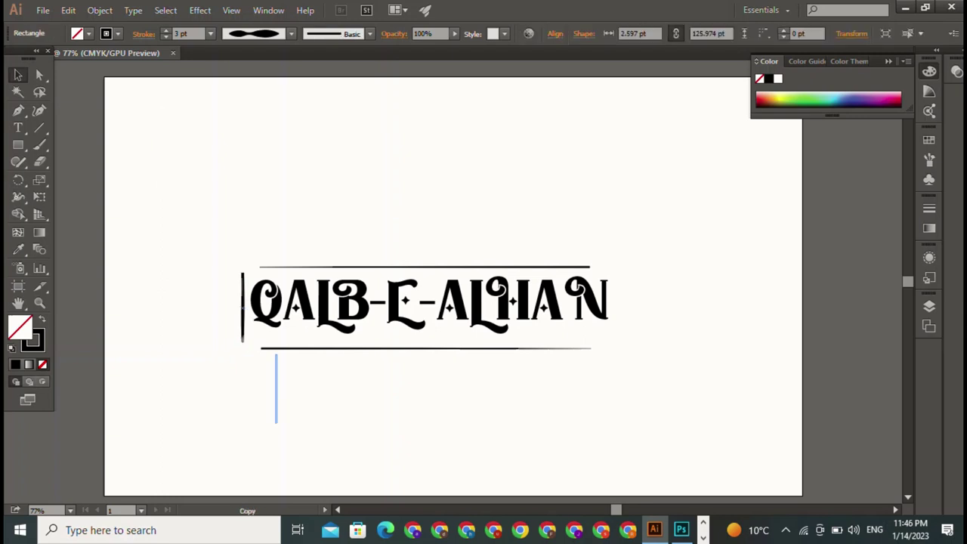
mouse_move(242, 315)
left_mouse_down()
mouse_move(296, 419)
mouse_move(671, 363)
mouse_move(610, 305)
left_mouse_up()
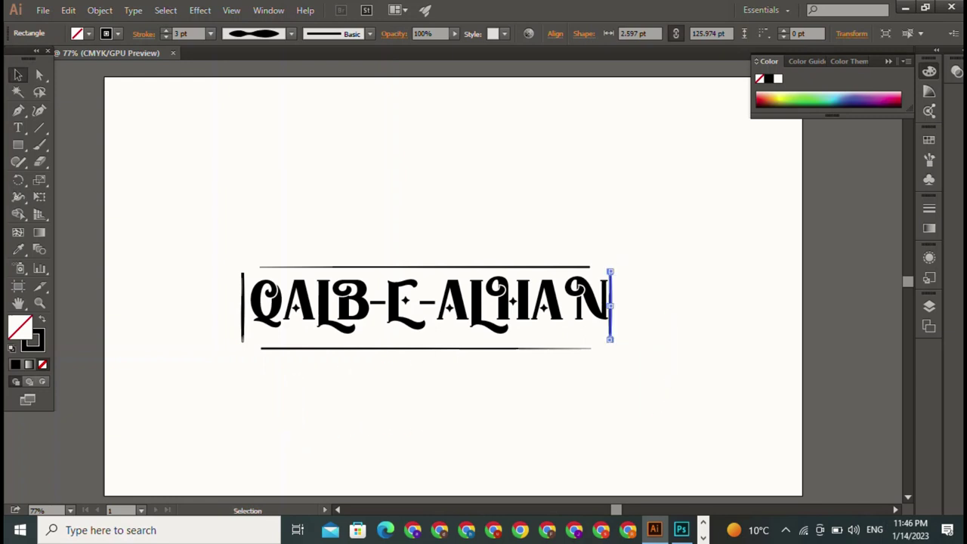
left_click(597, 306)
key("ctrl+z")
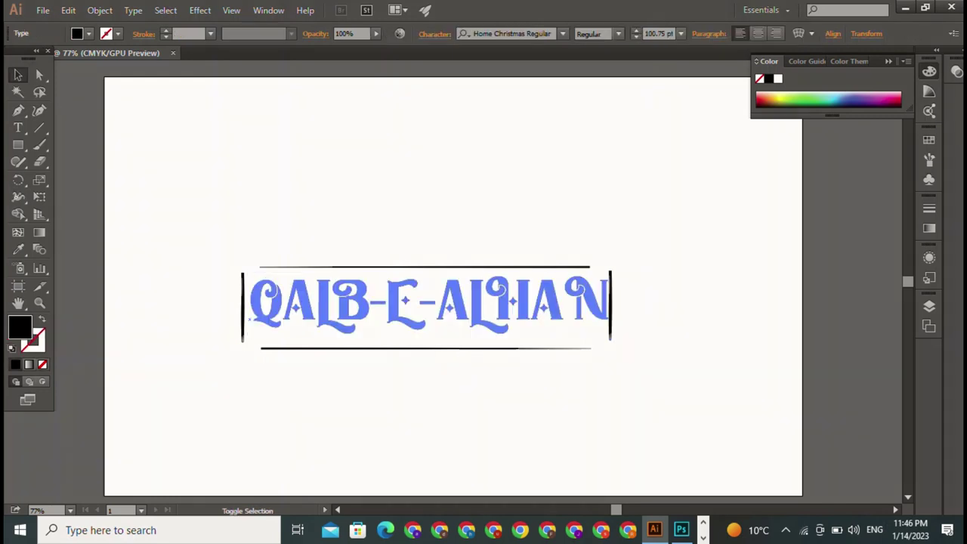
key("ctrl+z")
key("ctrl+z")
key("ctrl+z")
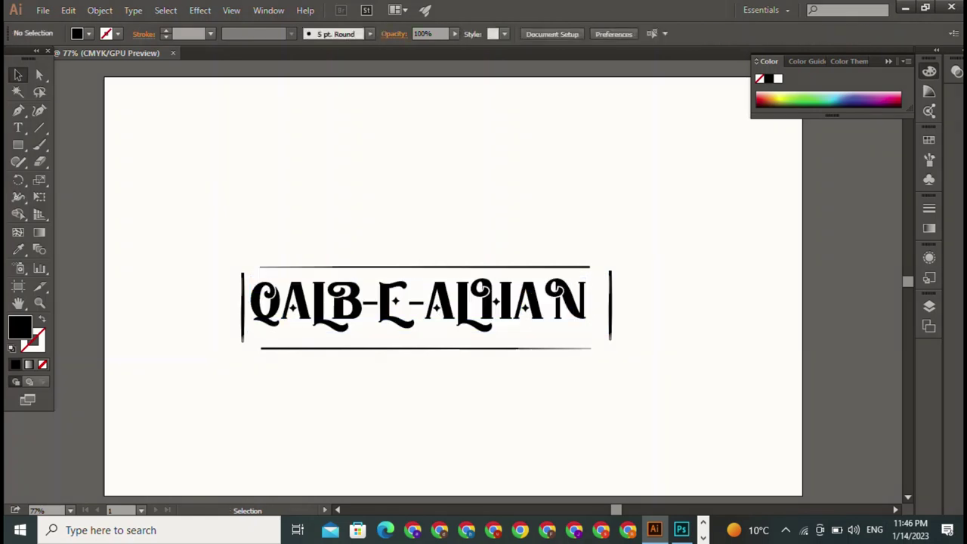
left_click_drag(611, 305, 595, 306)
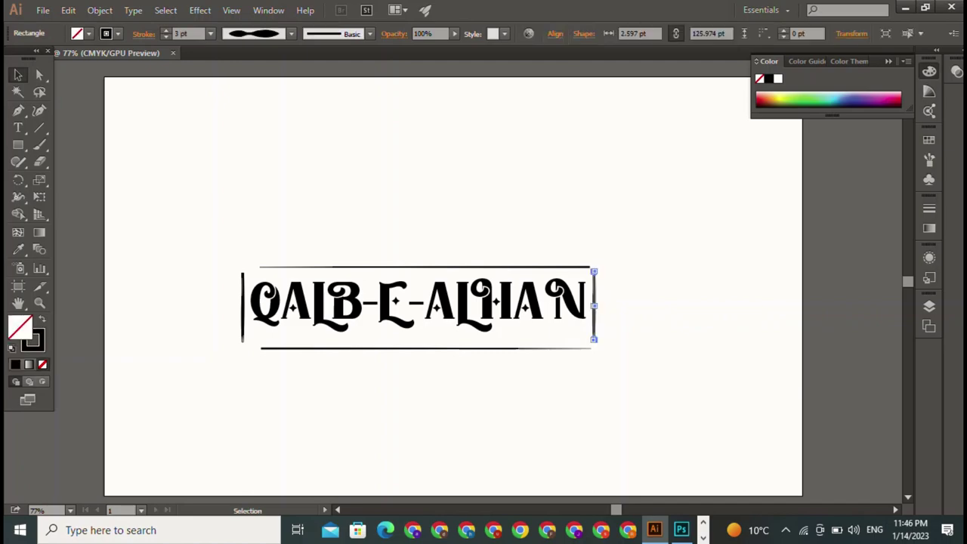
key("ctrl+shift+a")
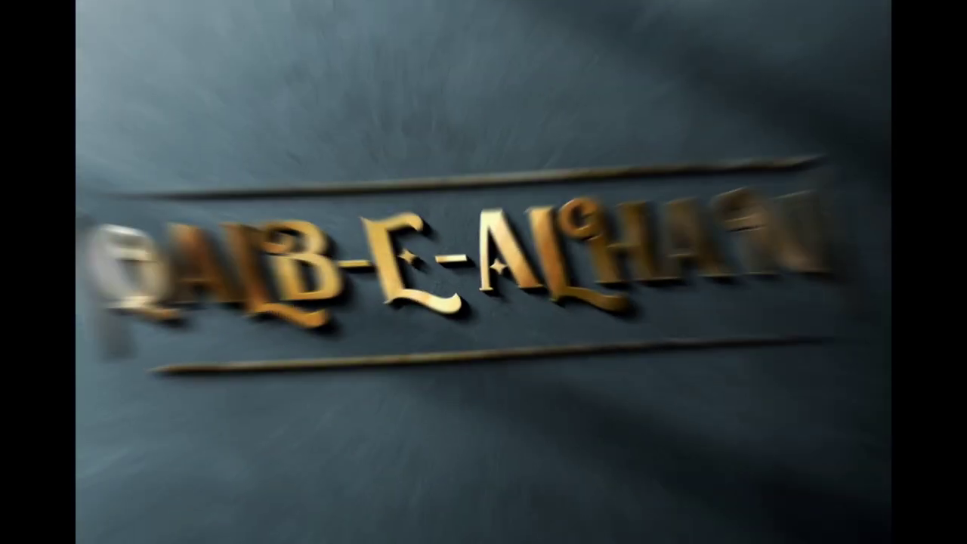